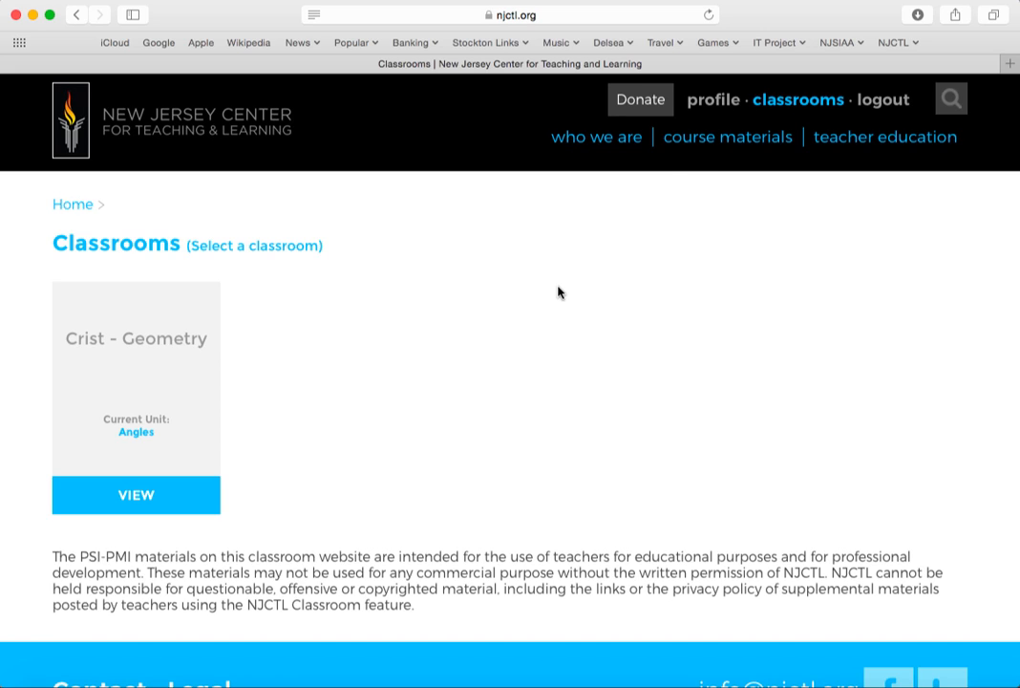
Step: Create a classroom from the Algebra I course in the Mathematics course materials and highlight its classroom ID
click(729, 139)
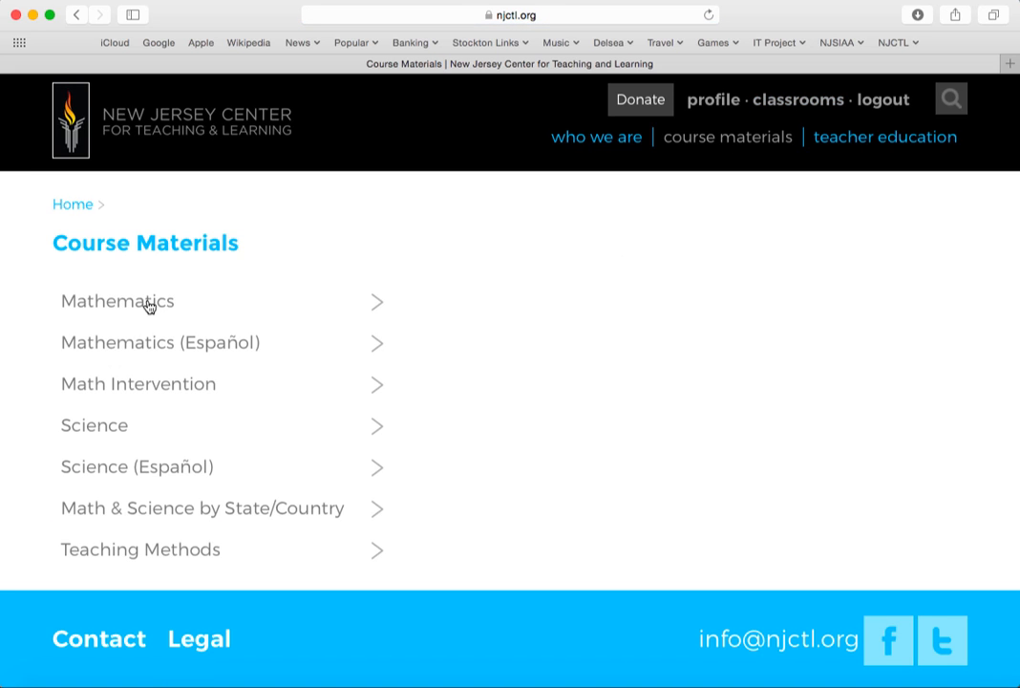
click(149, 303)
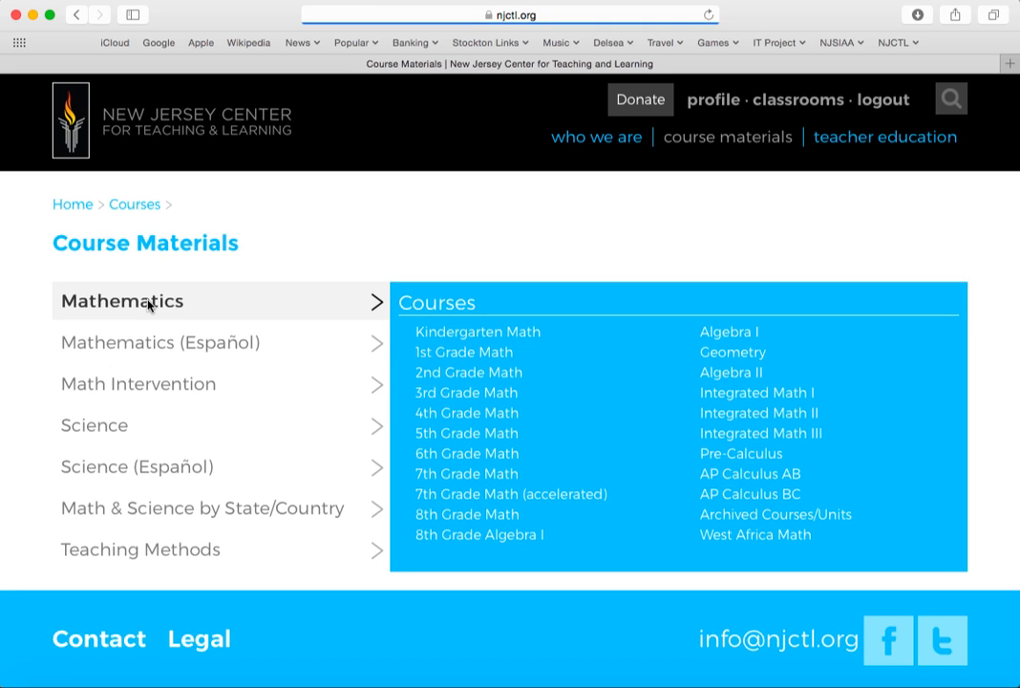
click(730, 333)
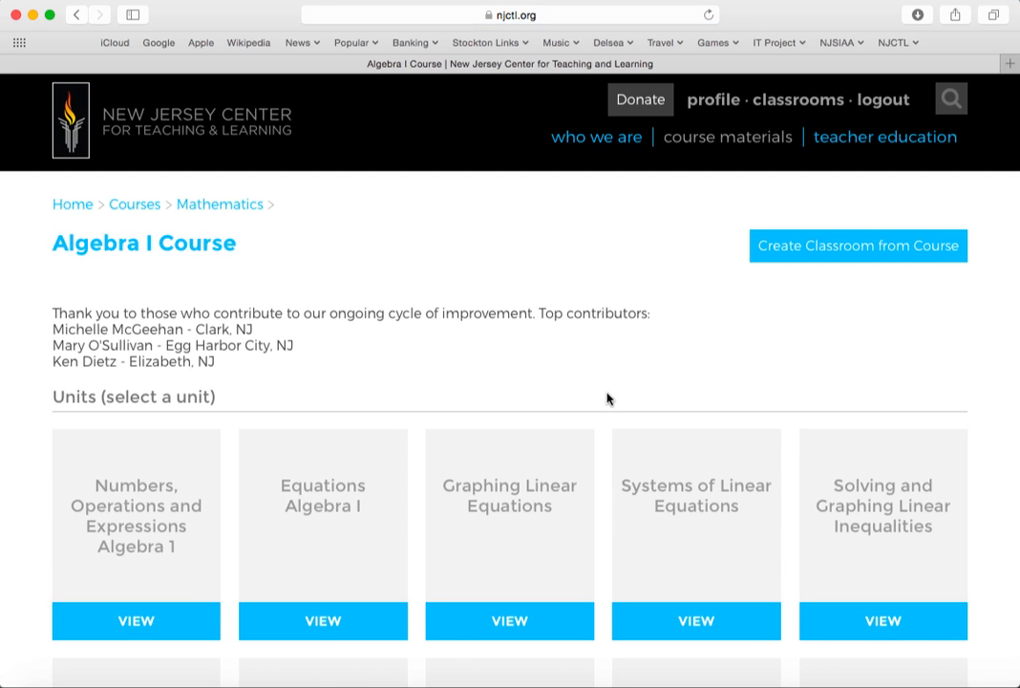
click(885, 256)
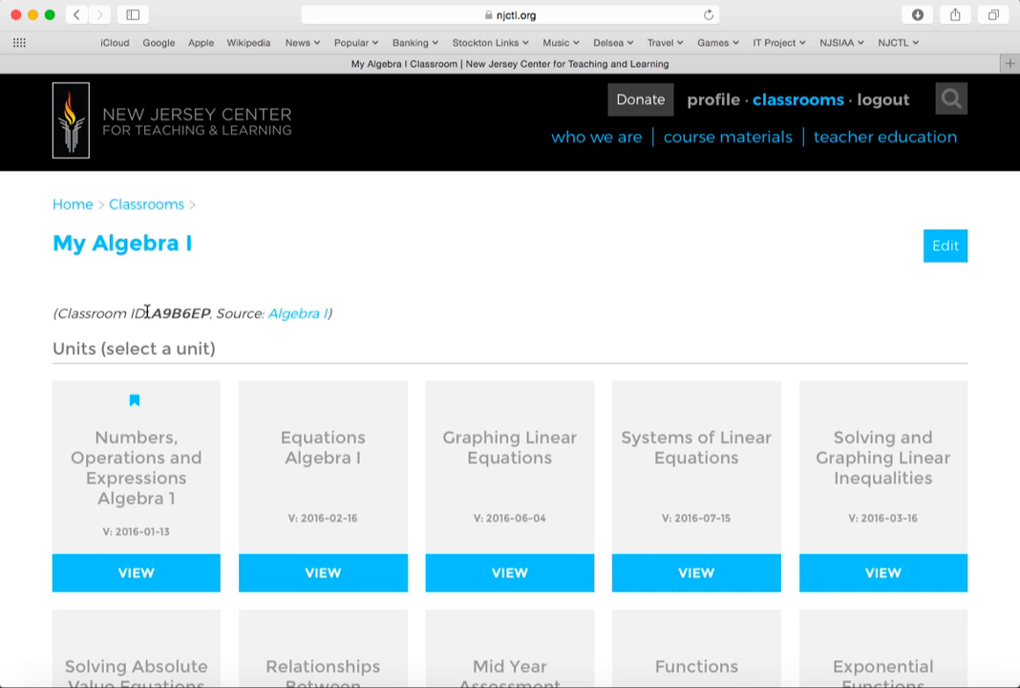
drag(151, 313, 211, 314)
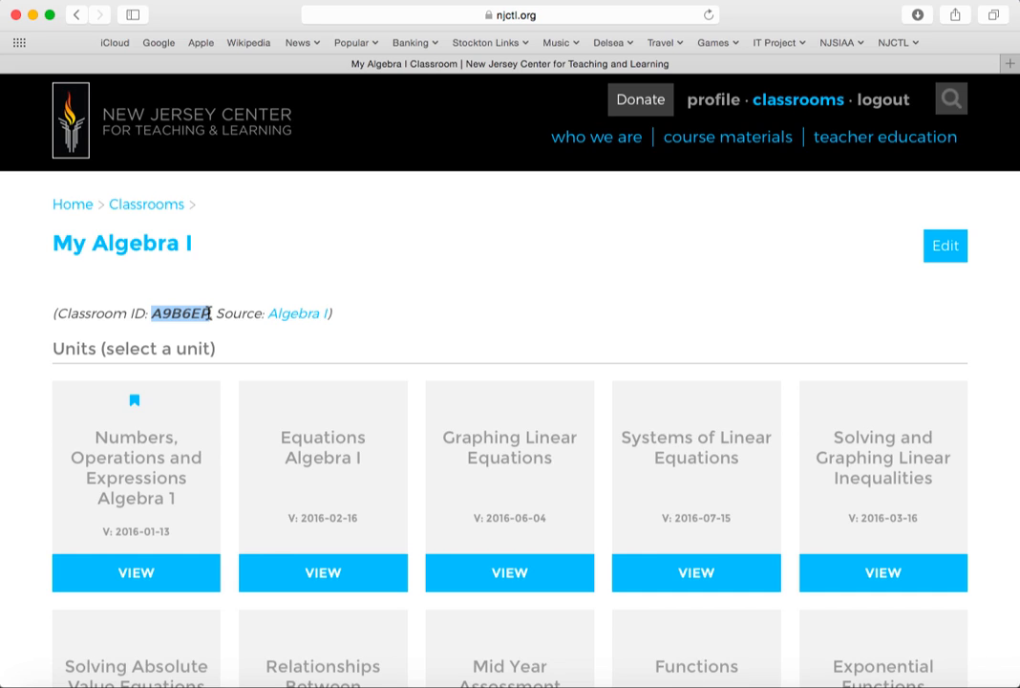
click(439, 274)
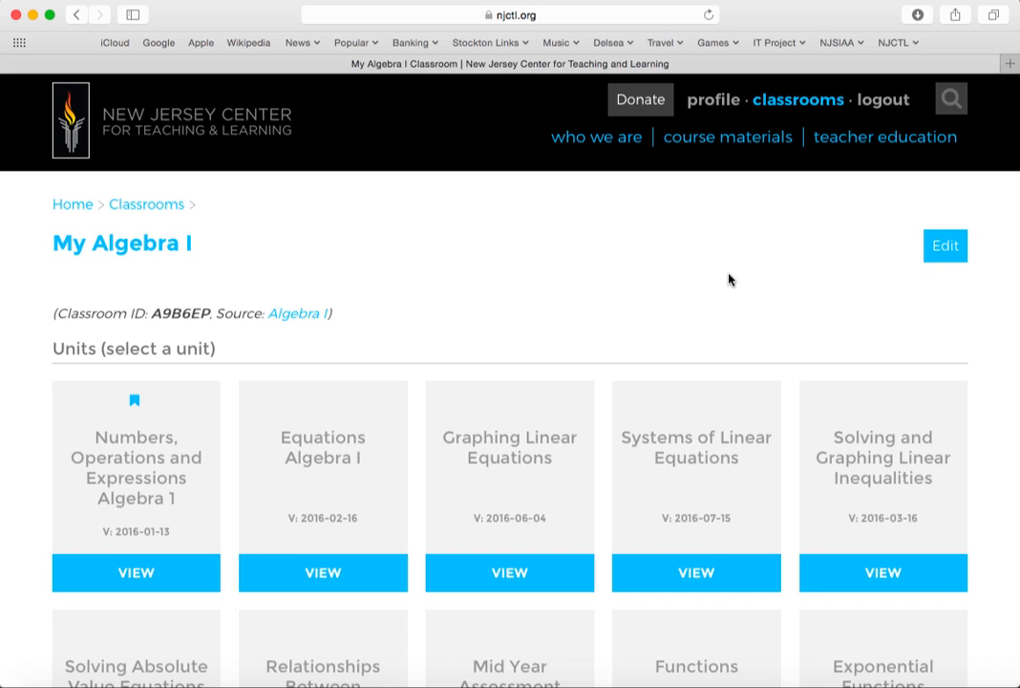
Step: Edit the new classroom and rename it "Algebra I - " followed by the teacher's surname and "(period 5)"
click(946, 246)
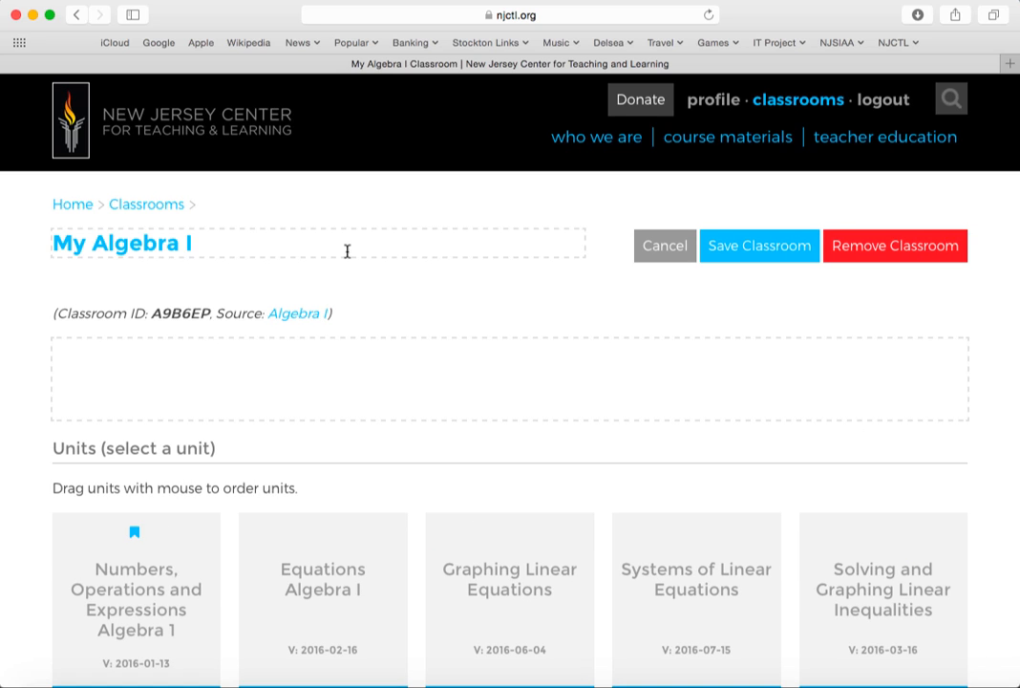
click(227, 247)
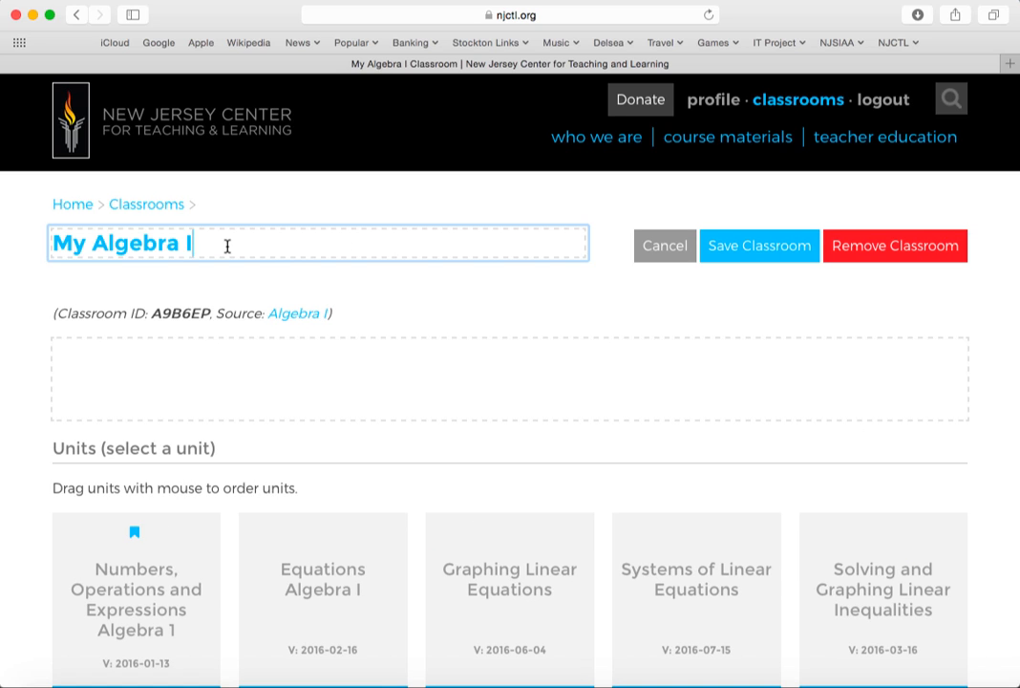
key(super+a)
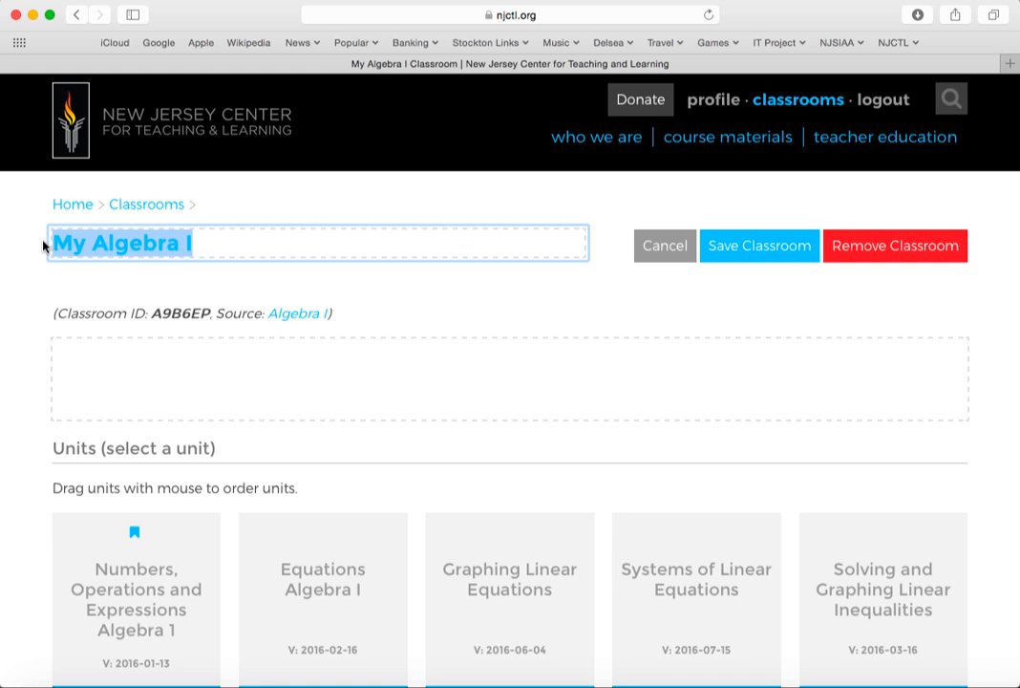
text(Alge)
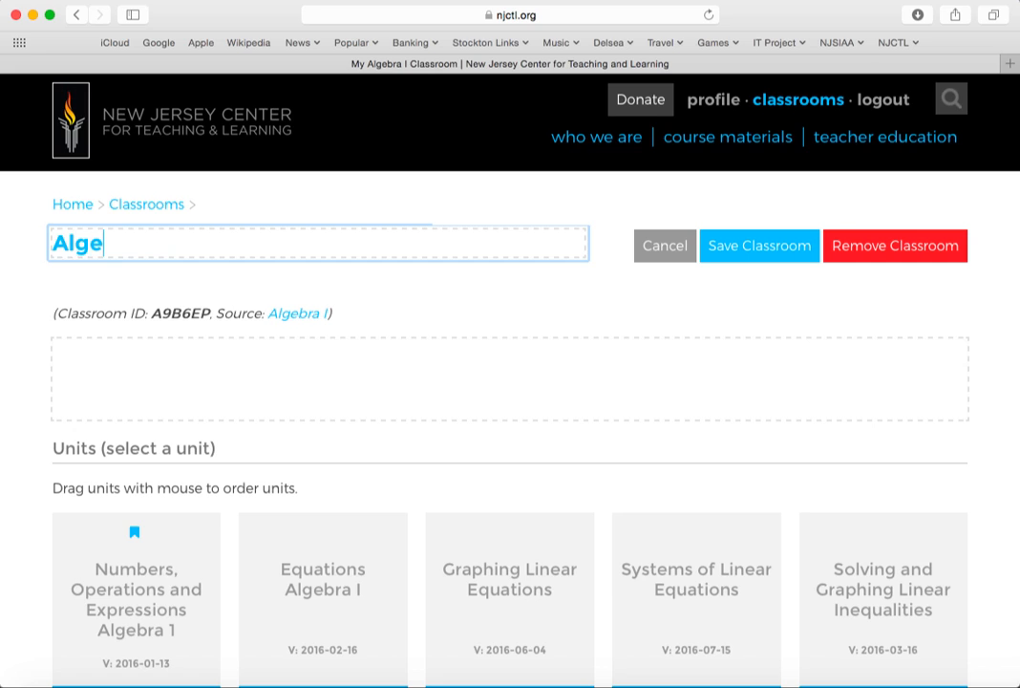
text(bra I - )
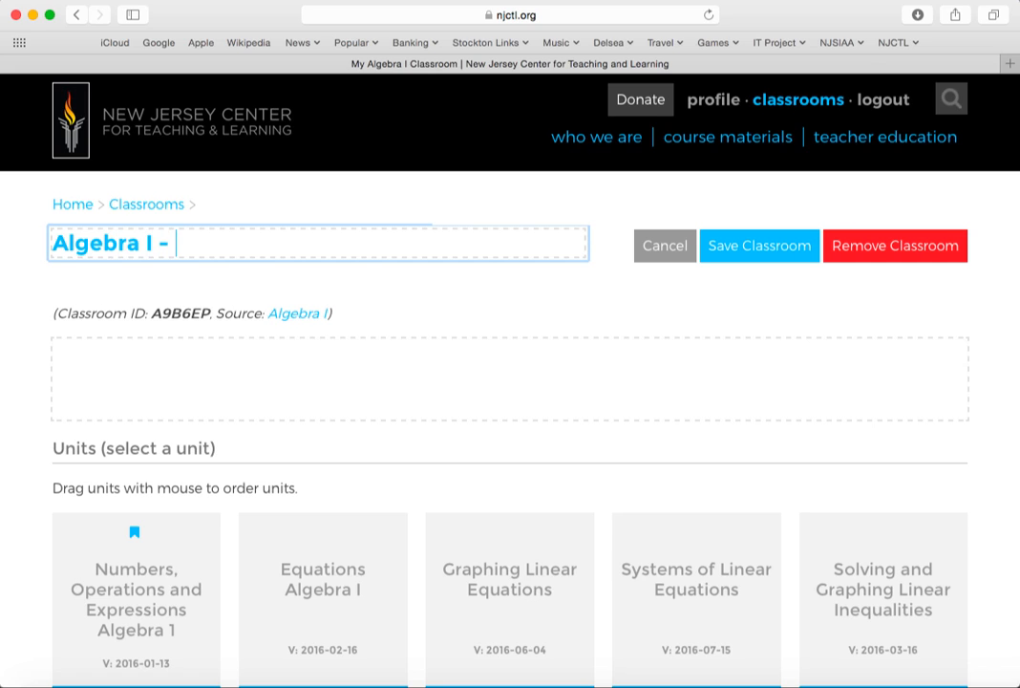
text(Crist ()
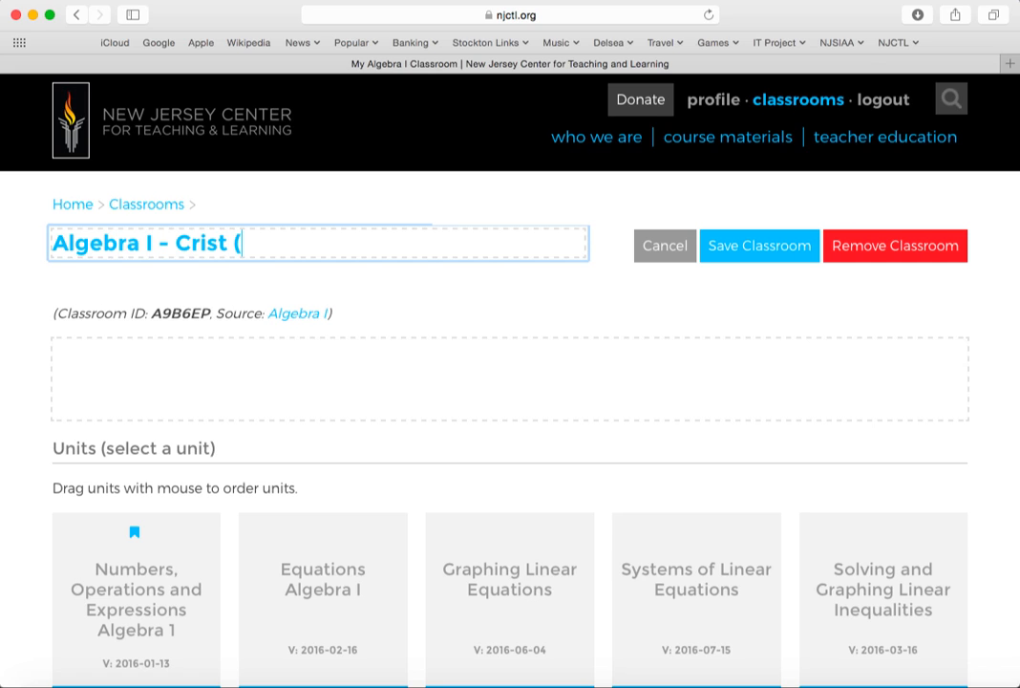
text(period 5))
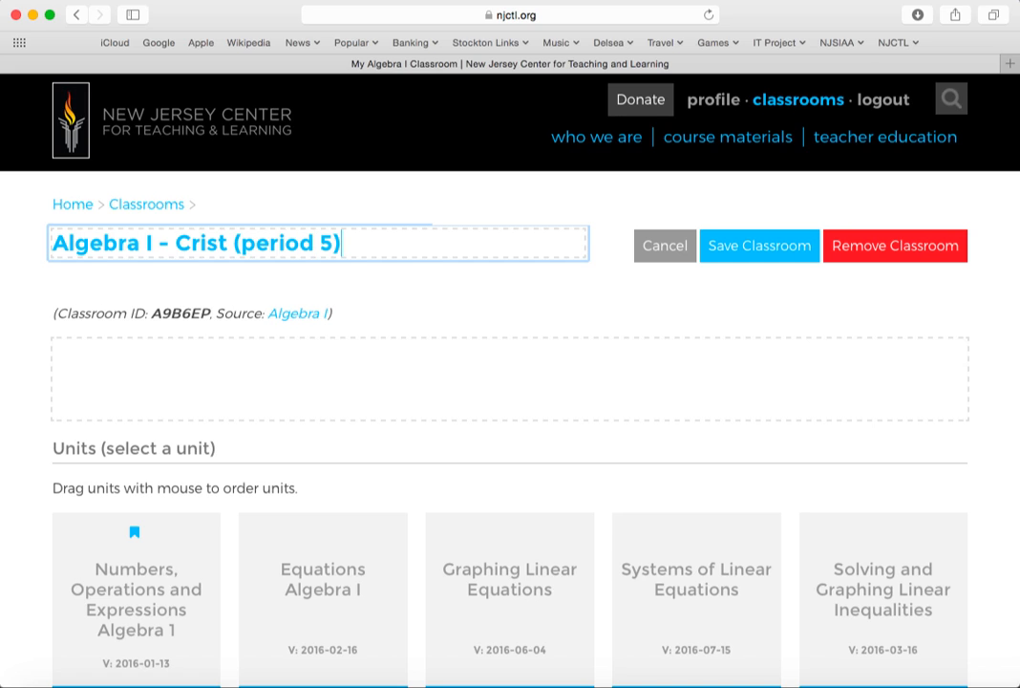
Step: Paste the prepared welcome message into the classroom description and make its class name read "Algebra I"
click(121, 353)
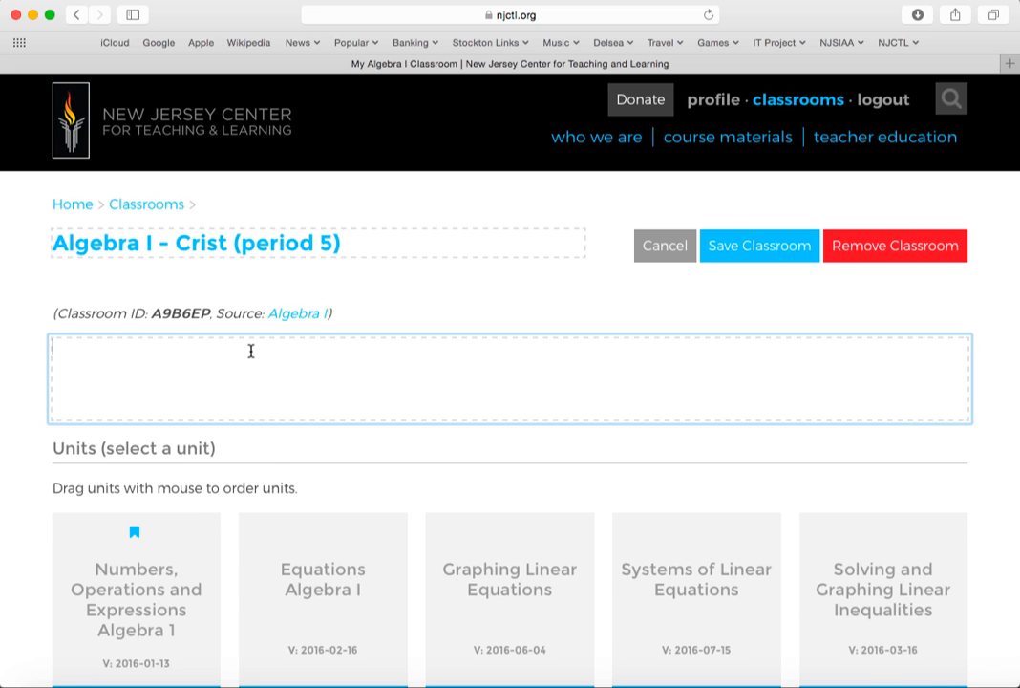
key(super+v)
drag(207, 348, 275, 347)
text(Algebra I)
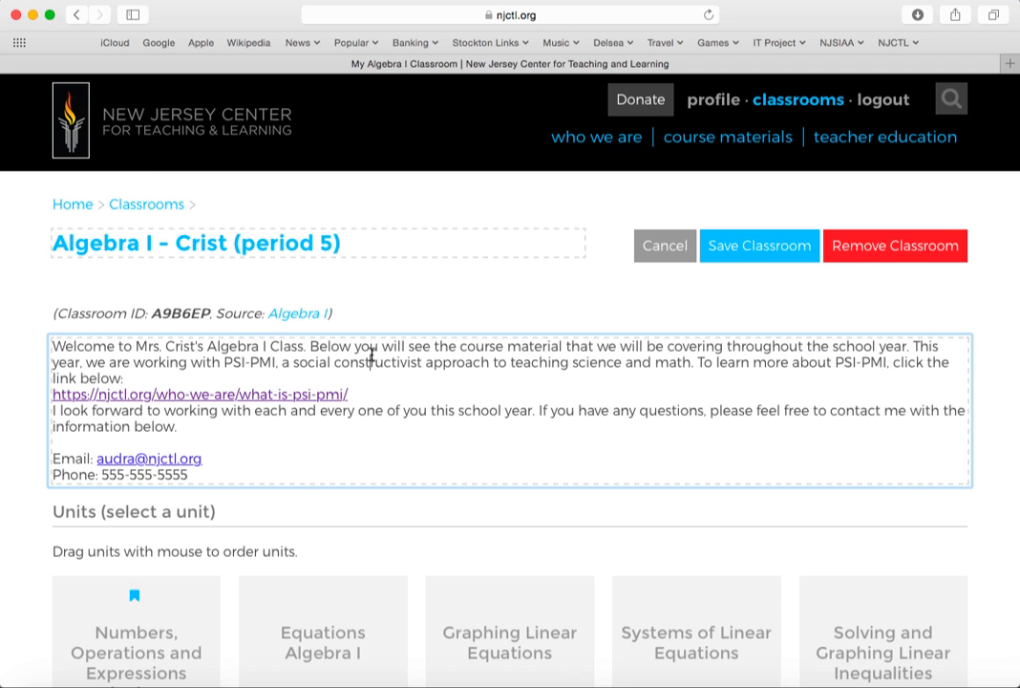
Step: Move the Relationships Between Quantities unit to second place in the unit order, and return it to its original position
scroll(485, 319, down, 5)
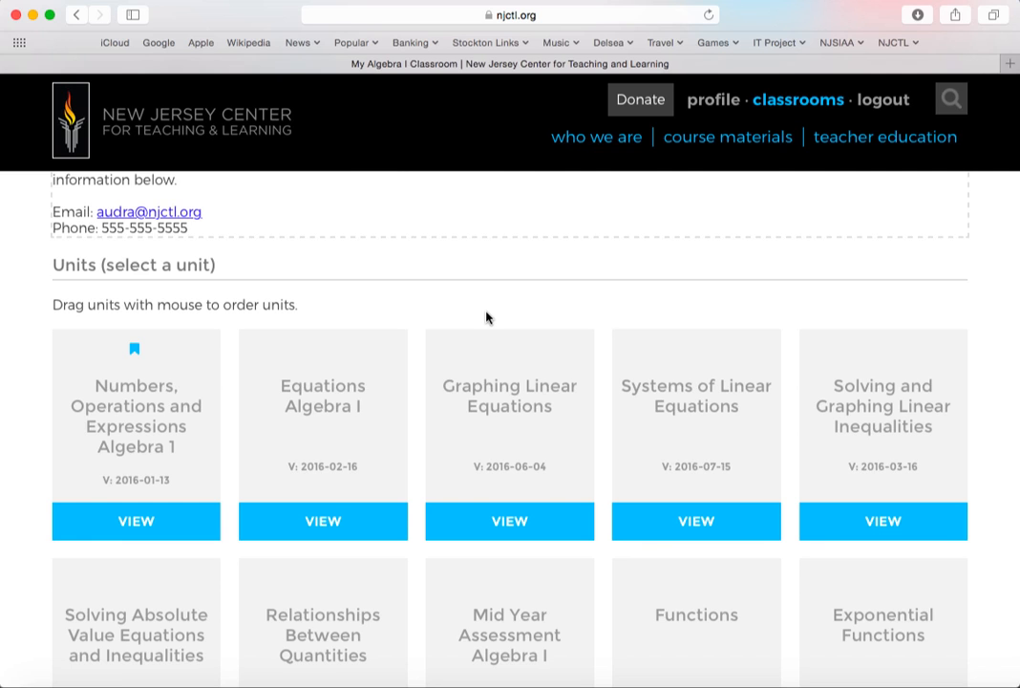
scroll(486, 317, down, 2)
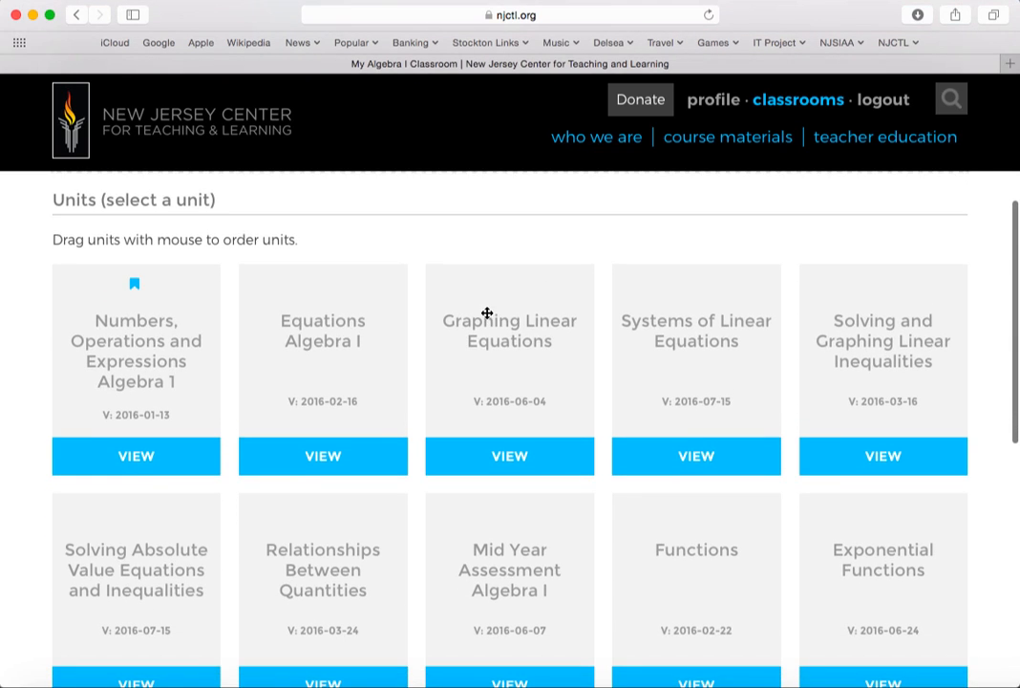
scroll(485, 314, down, 1)
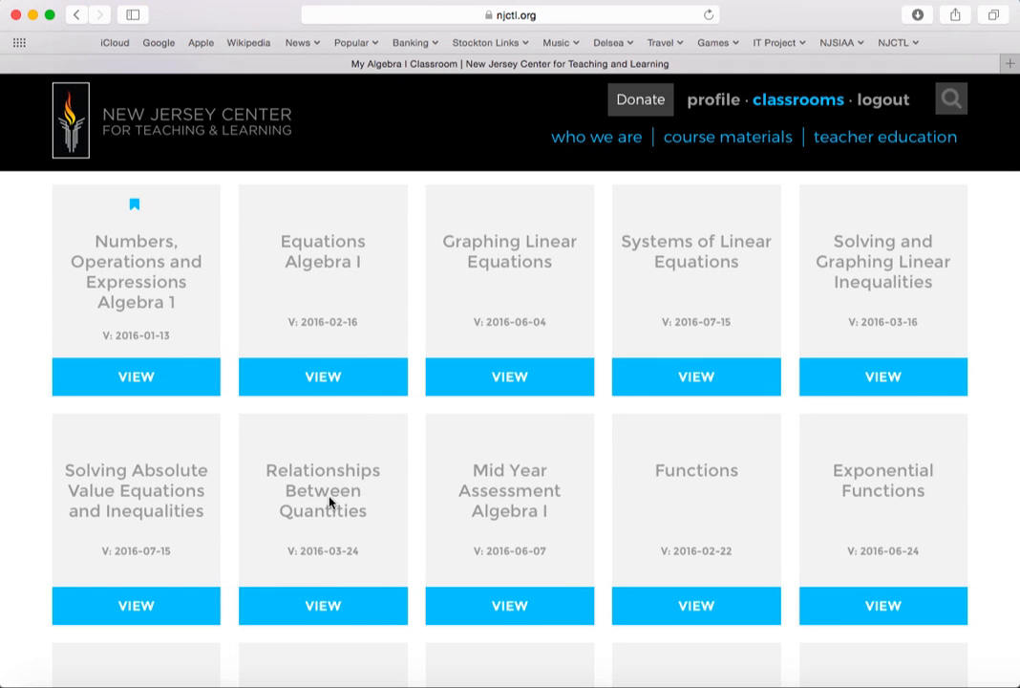
drag(330, 501, 314, 257)
scroll(326, 383, up, 3)
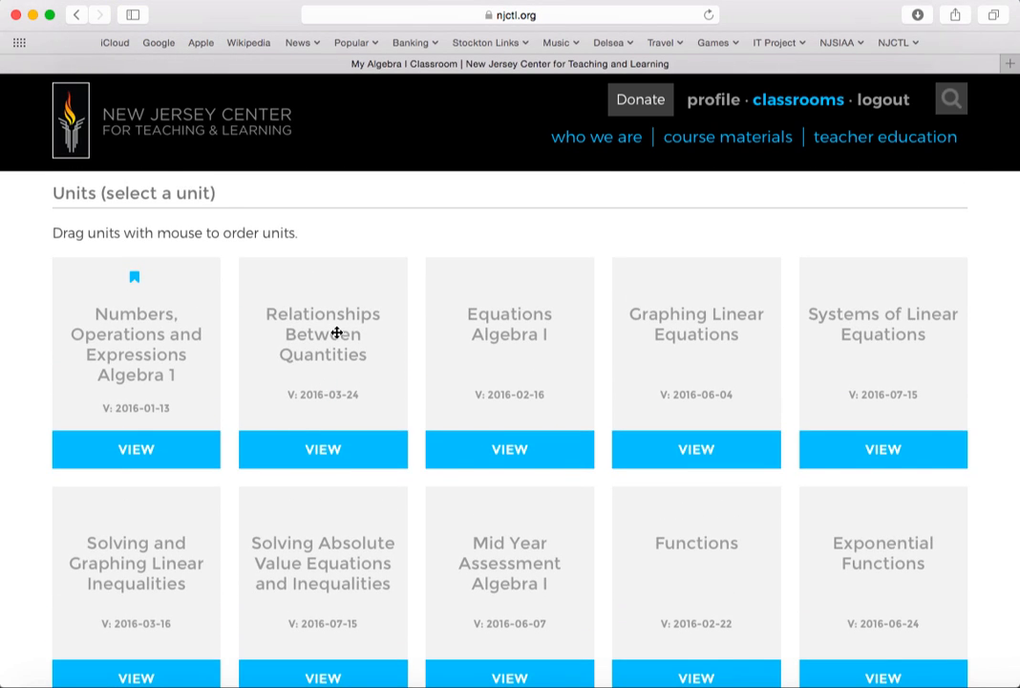
drag(337, 332, 345, 465)
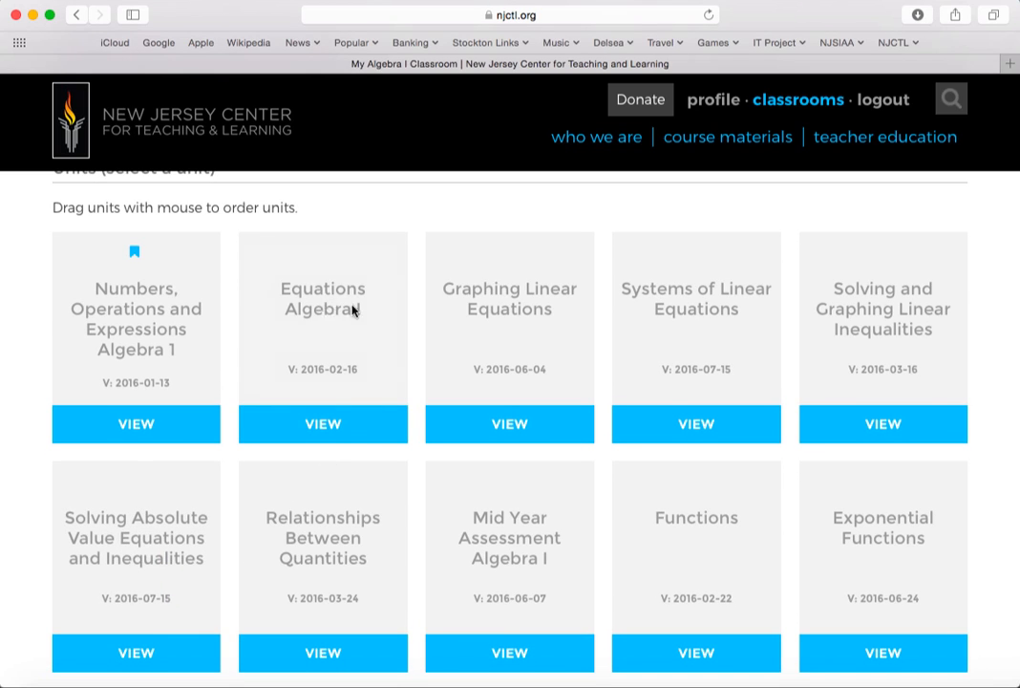
Step: Move the Solving Absolute Value Equations and Inequalities unit to second place, and return it to the start of the second row
mouse_move(354, 310)
mouse_down()
mouse_move(510, 296)
mouse_move(426, 273)
mouse_move(353, 301)
mouse_up()
drag(171, 519, 312, 333)
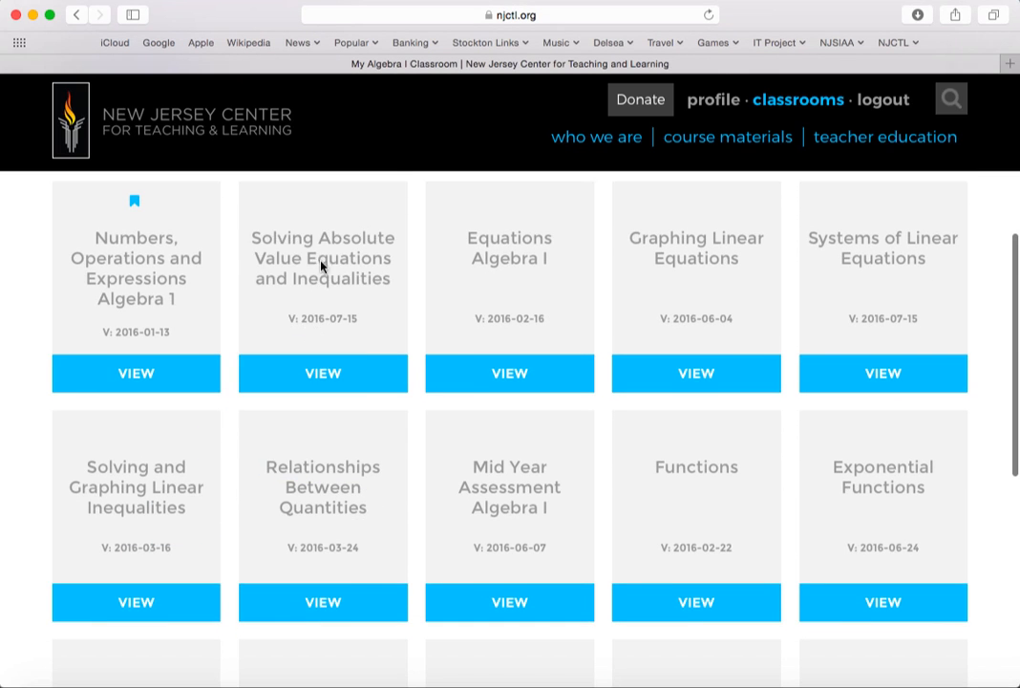
drag(324, 267, 183, 449)
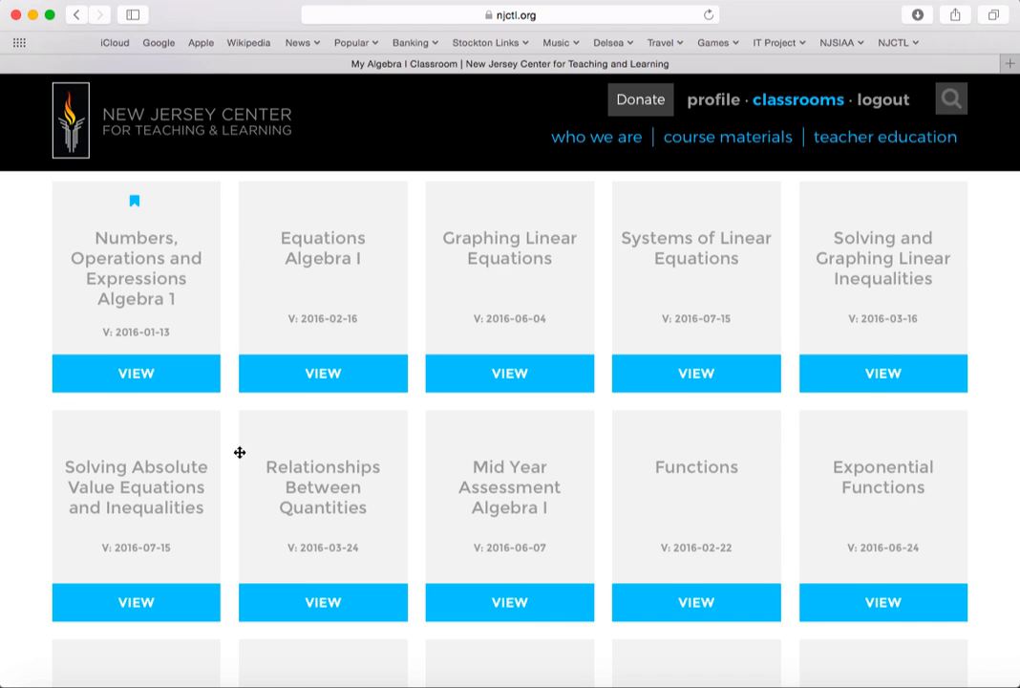
Step: Save the edited classroom
scroll(281, 456, up, 2)
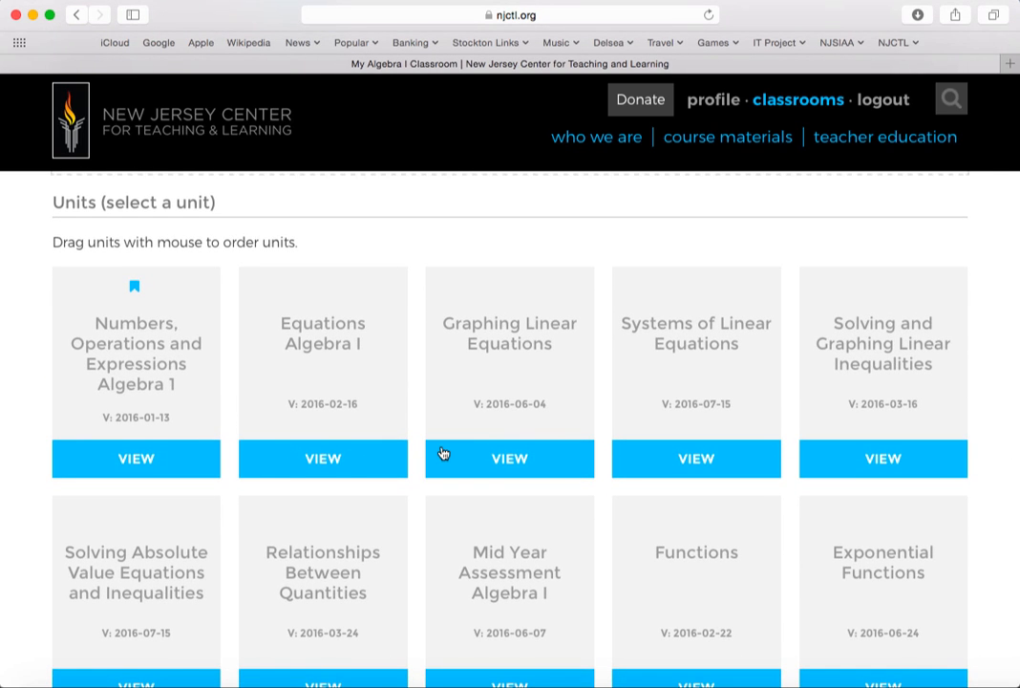
scroll(443, 453, up, 5)
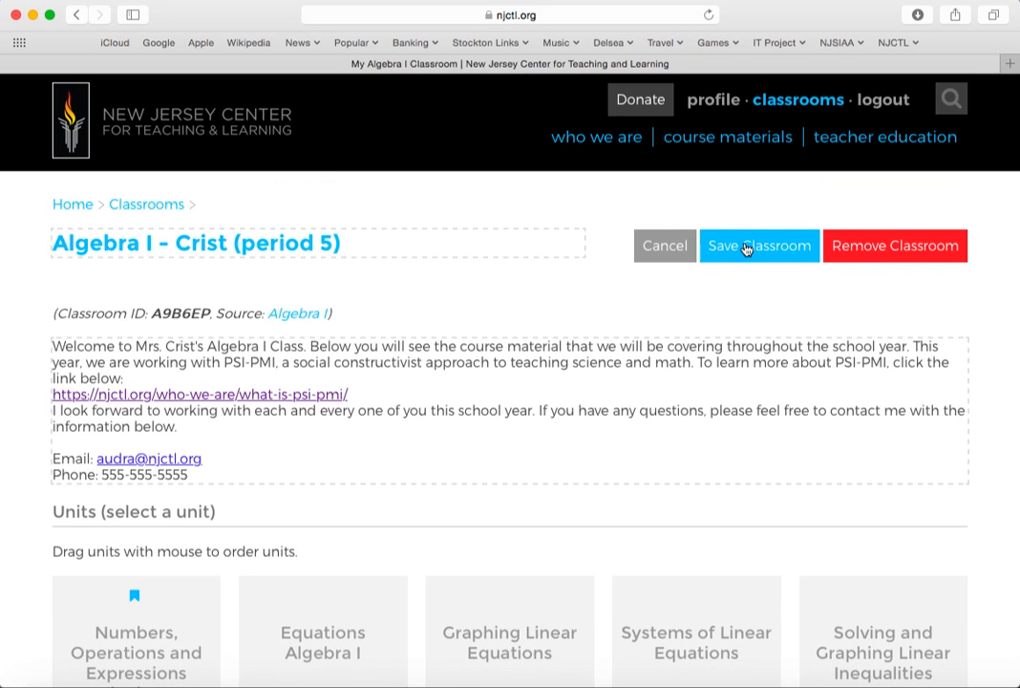
click(747, 248)
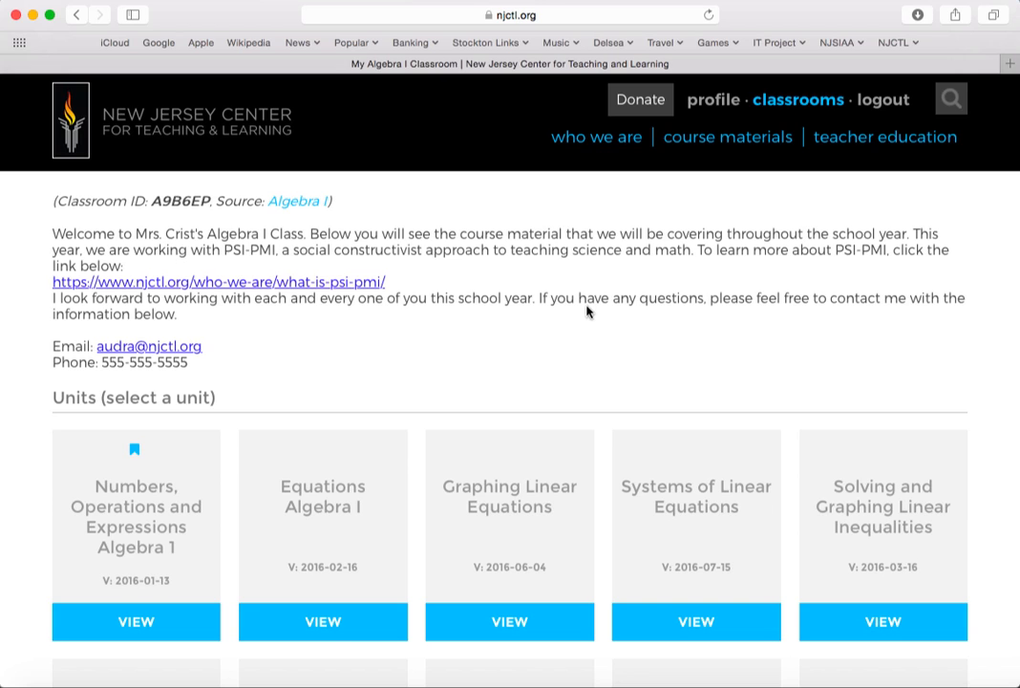
Step: Mark the Numbers, Operations and Expressions Algebra 1 unit as complete and check the unit markers on the classroom page
scroll(586, 311, down, 2)
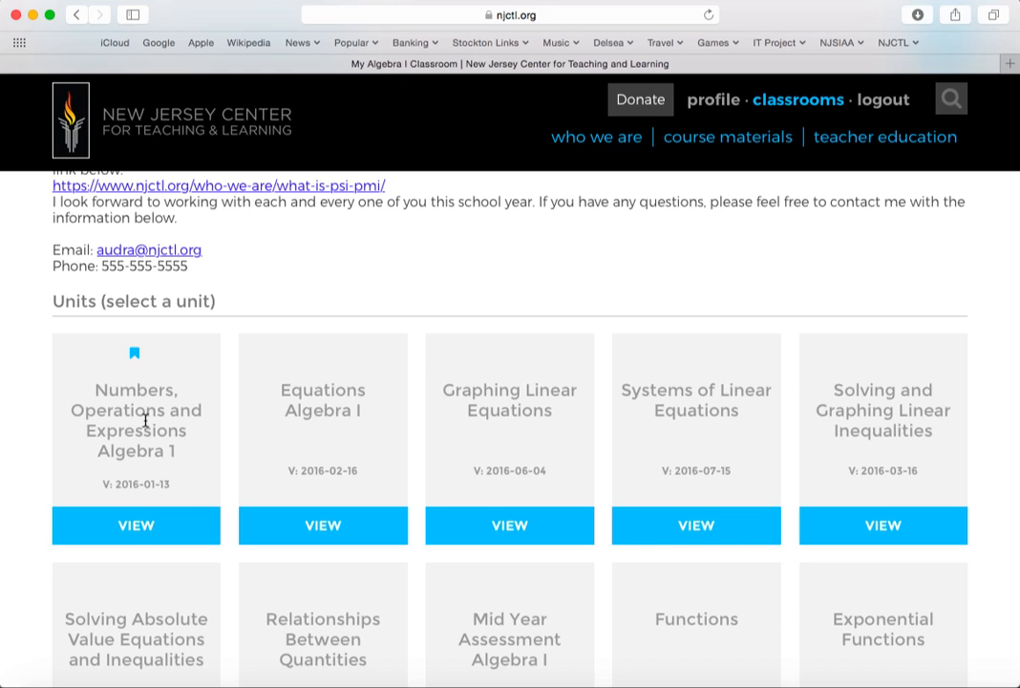
click(136, 527)
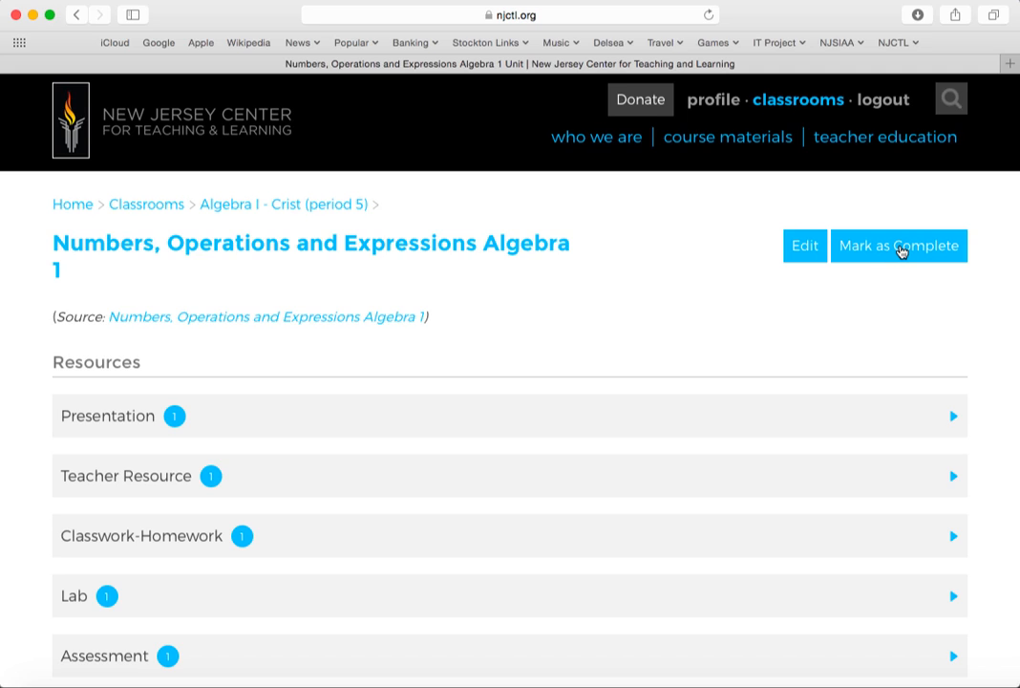
click(901, 252)
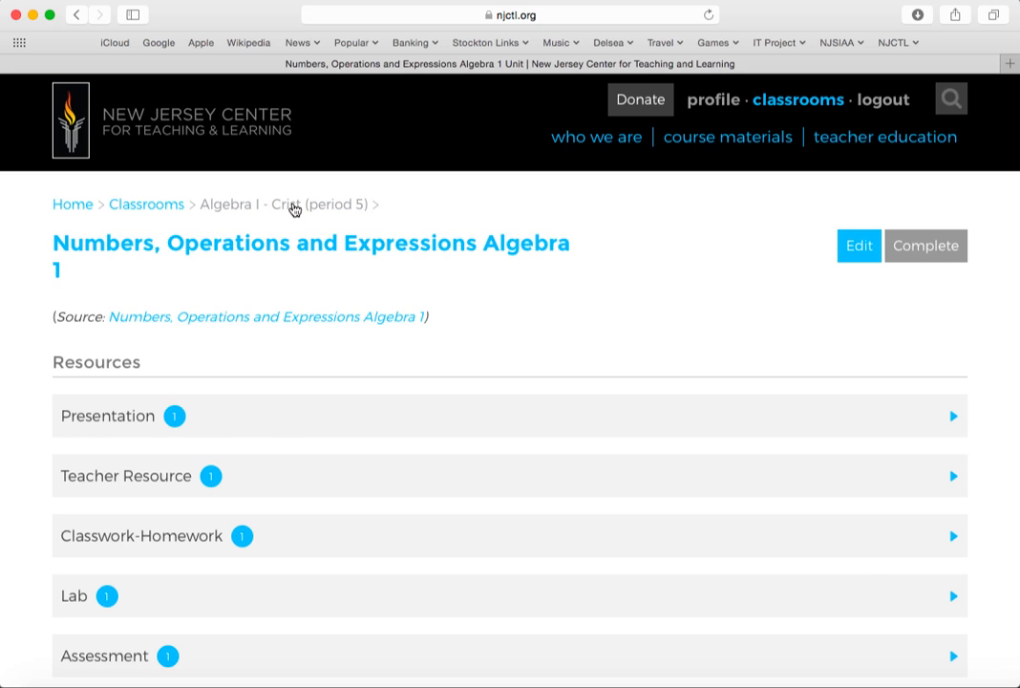
click(294, 209)
scroll(230, 430, down, 2)
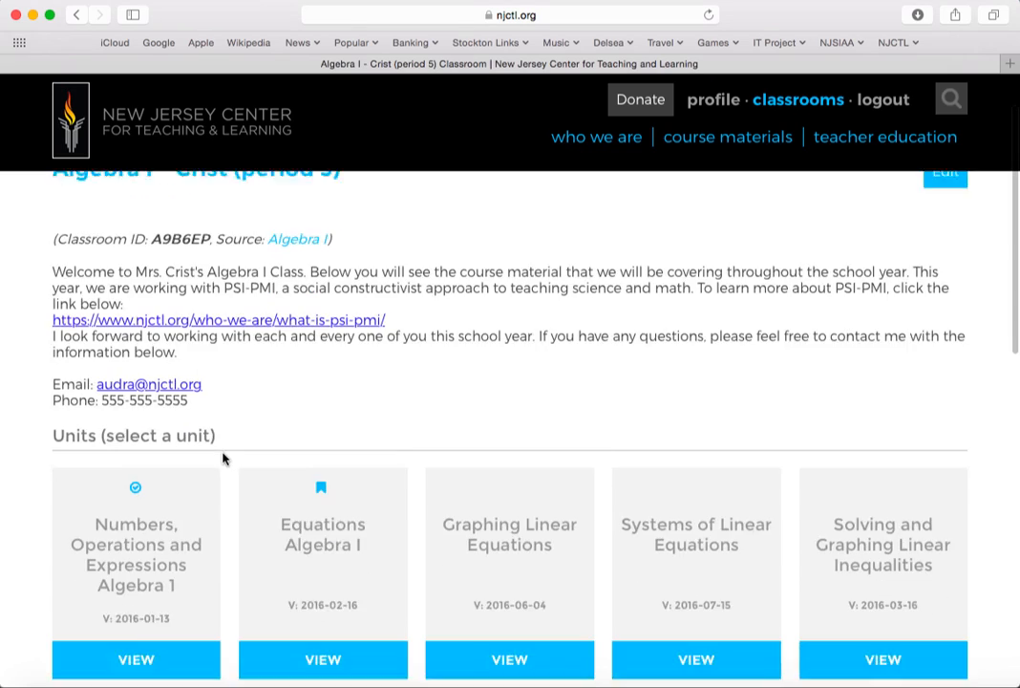
scroll(222, 458, down, 1)
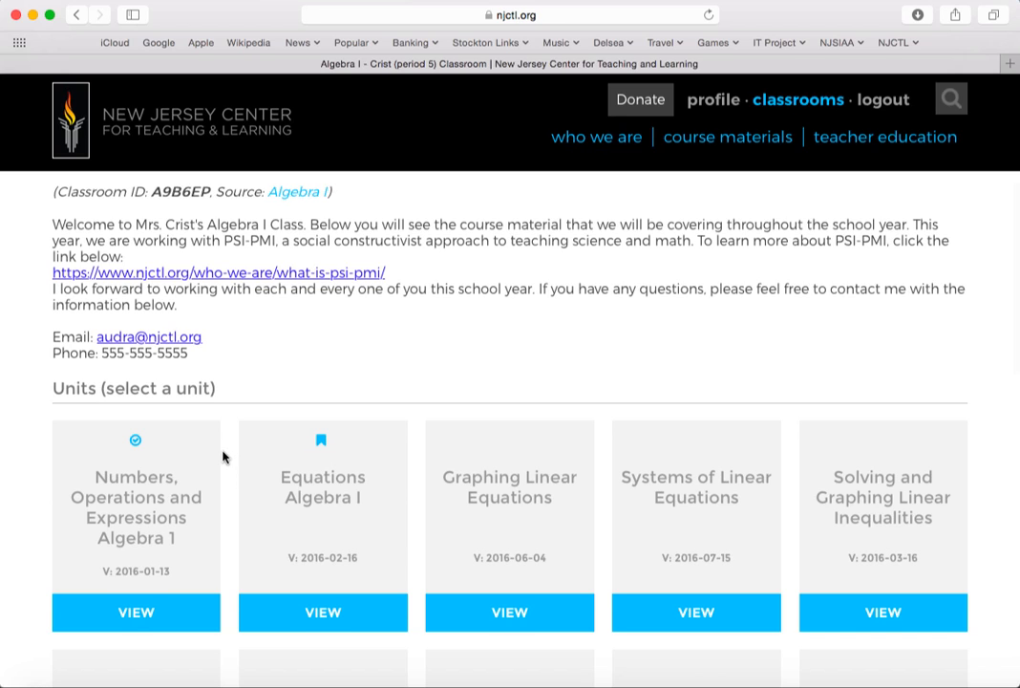
scroll(223, 457, down, 2)
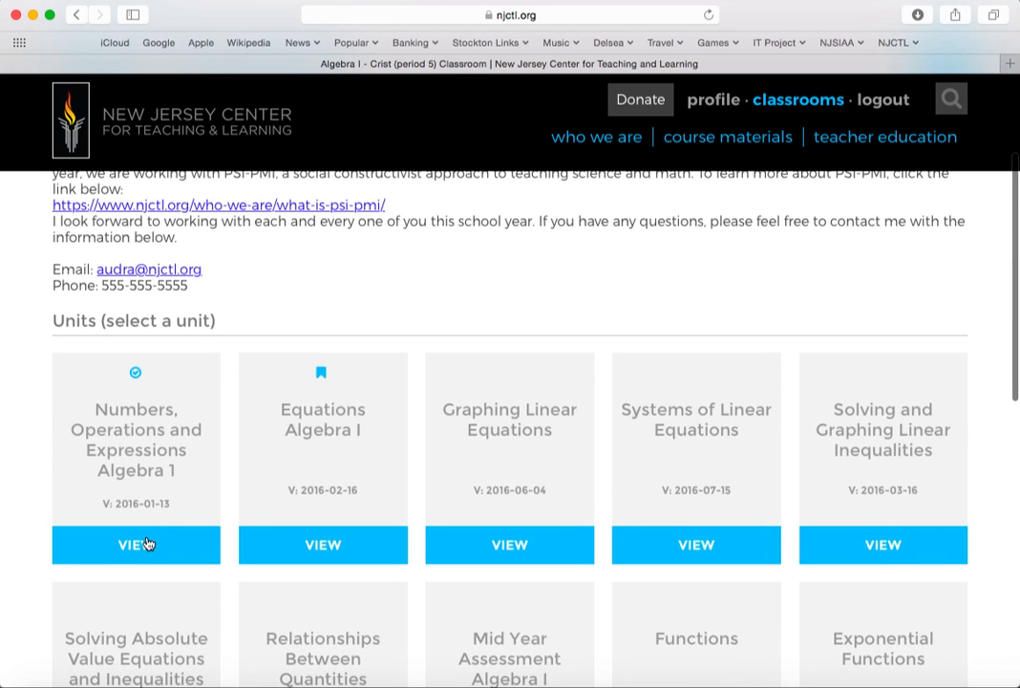
Step: Remove the complete status from the Numbers, Operations and Expressions Algebra 1 unit and return to the classroom's unit list
click(147, 544)
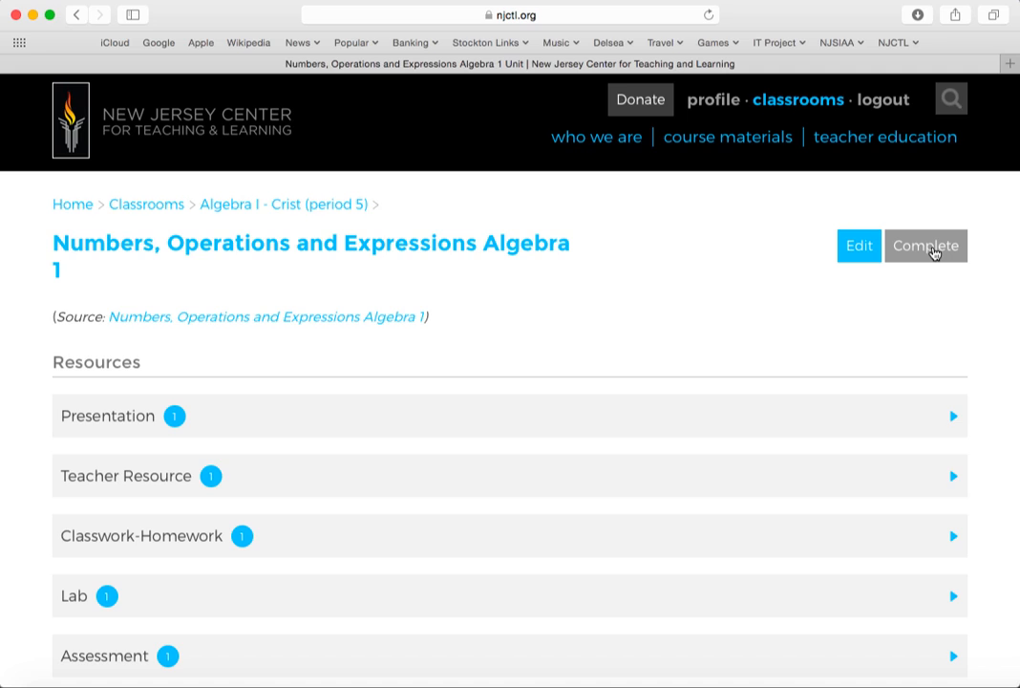
click(927, 246)
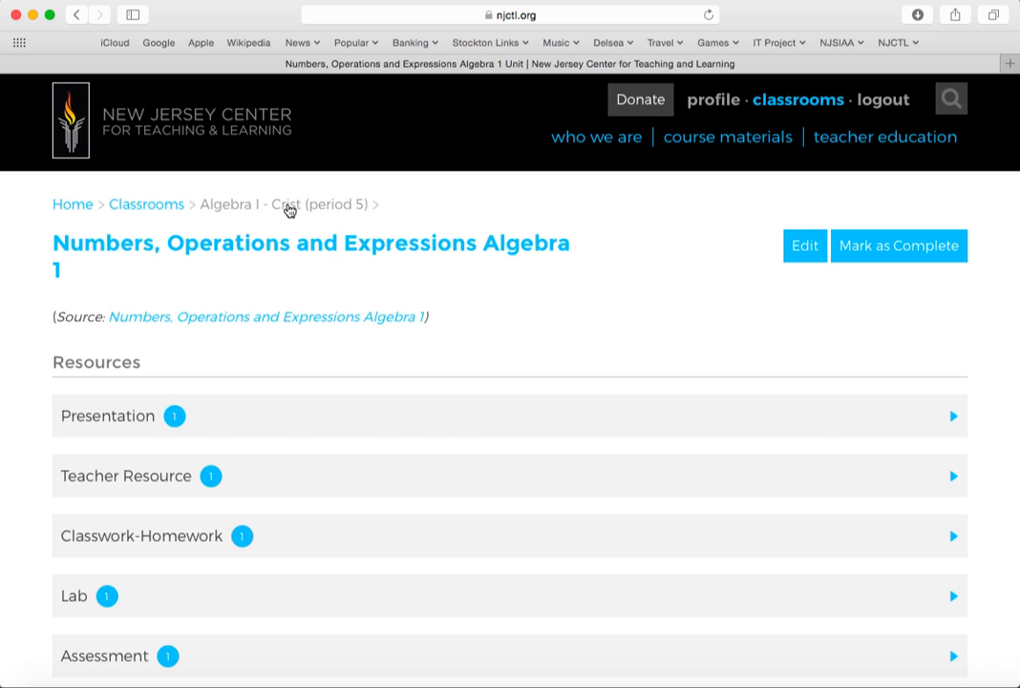
click(289, 208)
scroll(267, 417, down, 5)
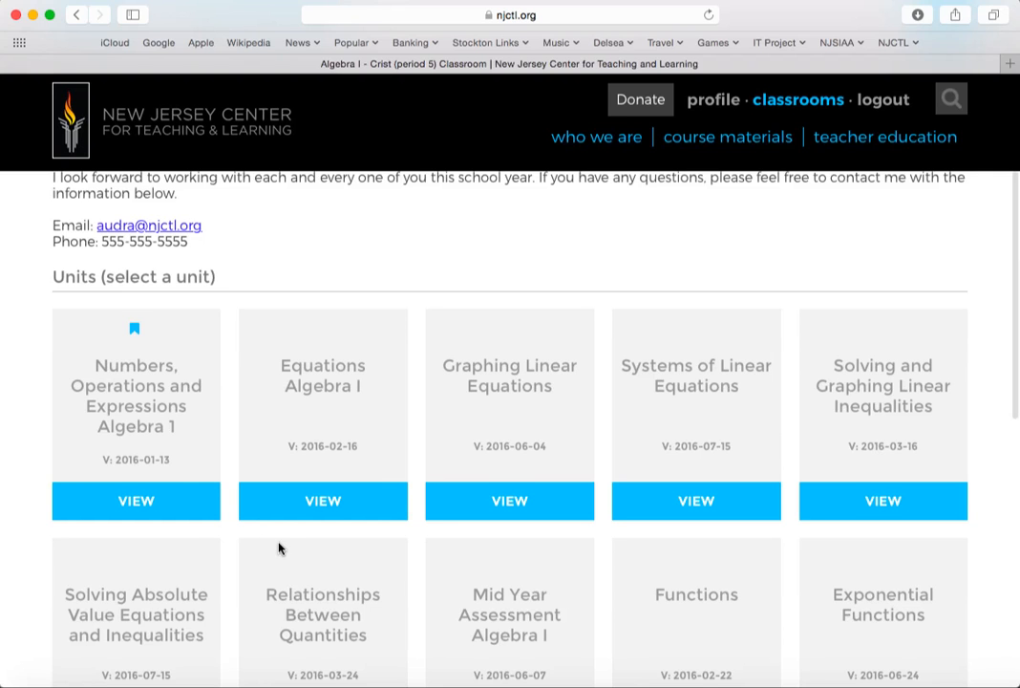
Step: Edit the classroom and start removing it, but save the classroom instead of confirming the removal
scroll(280, 549, up, 2)
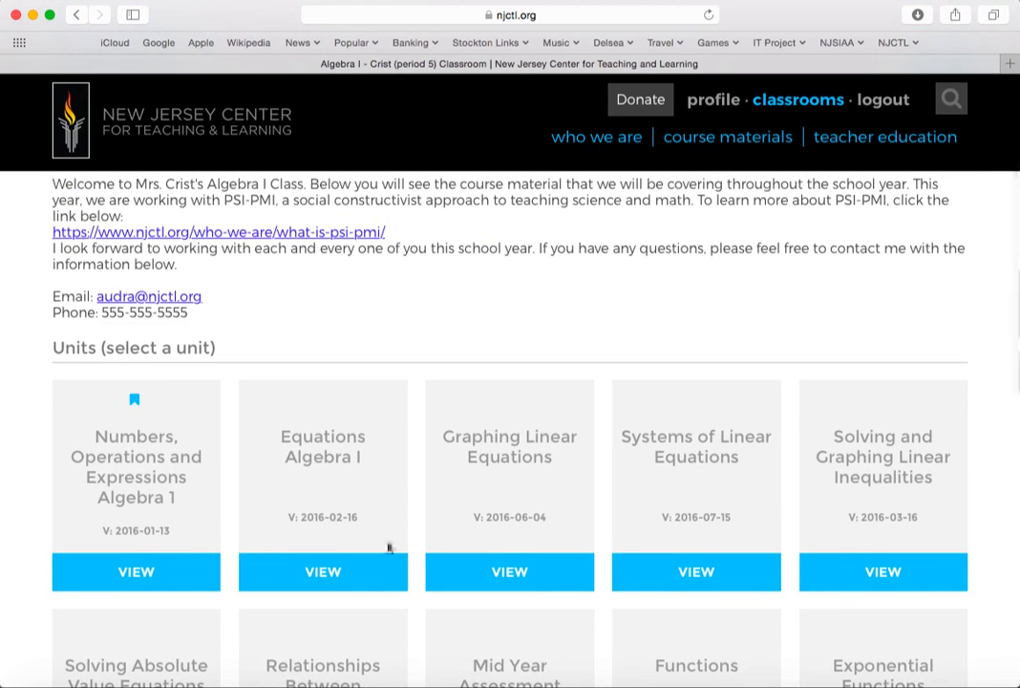
scroll(388, 547, up, 2)
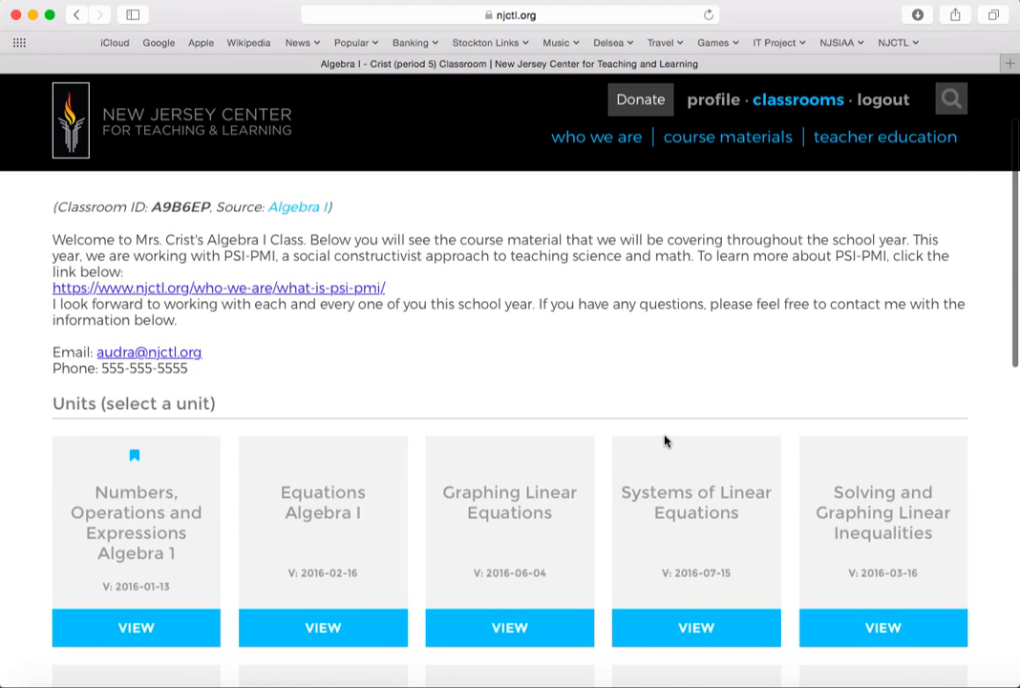
scroll(666, 441, up, 3)
click(938, 245)
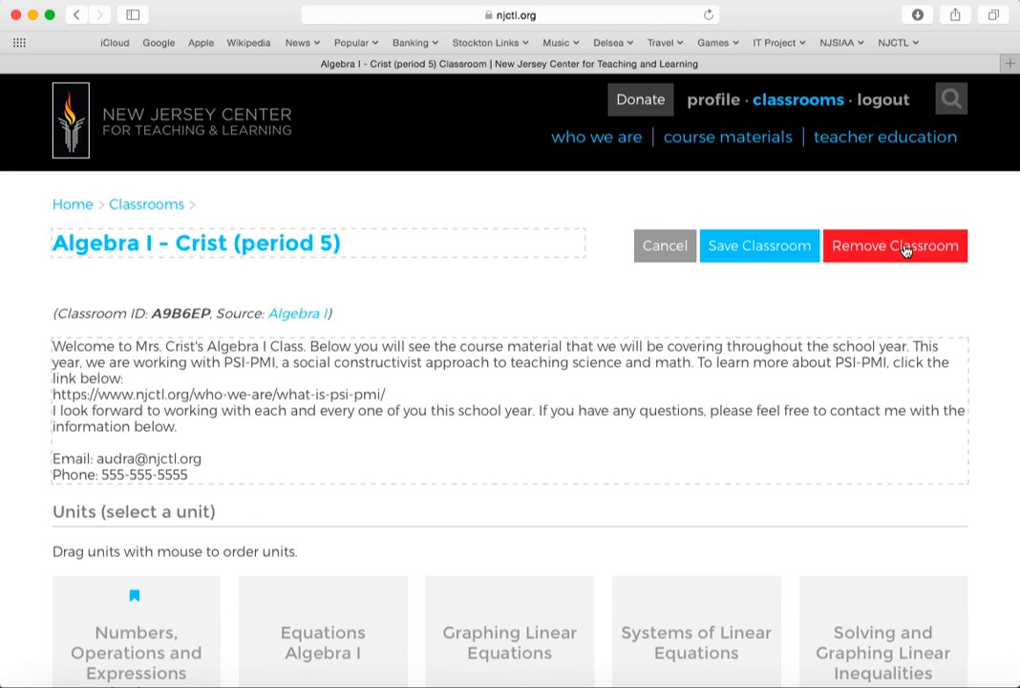
click(906, 248)
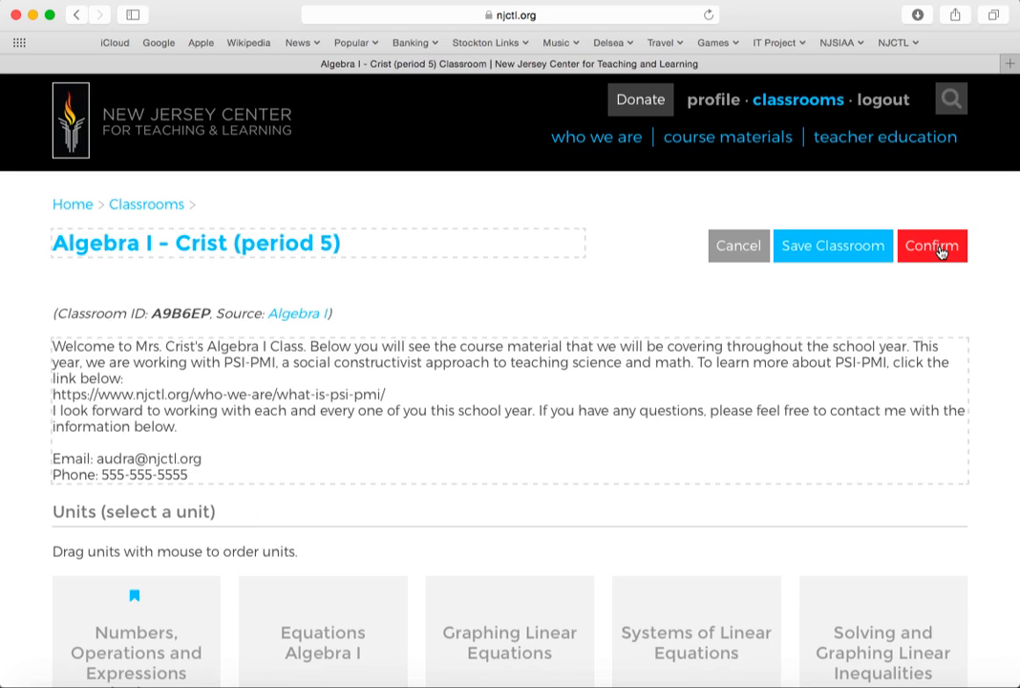
click(844, 249)
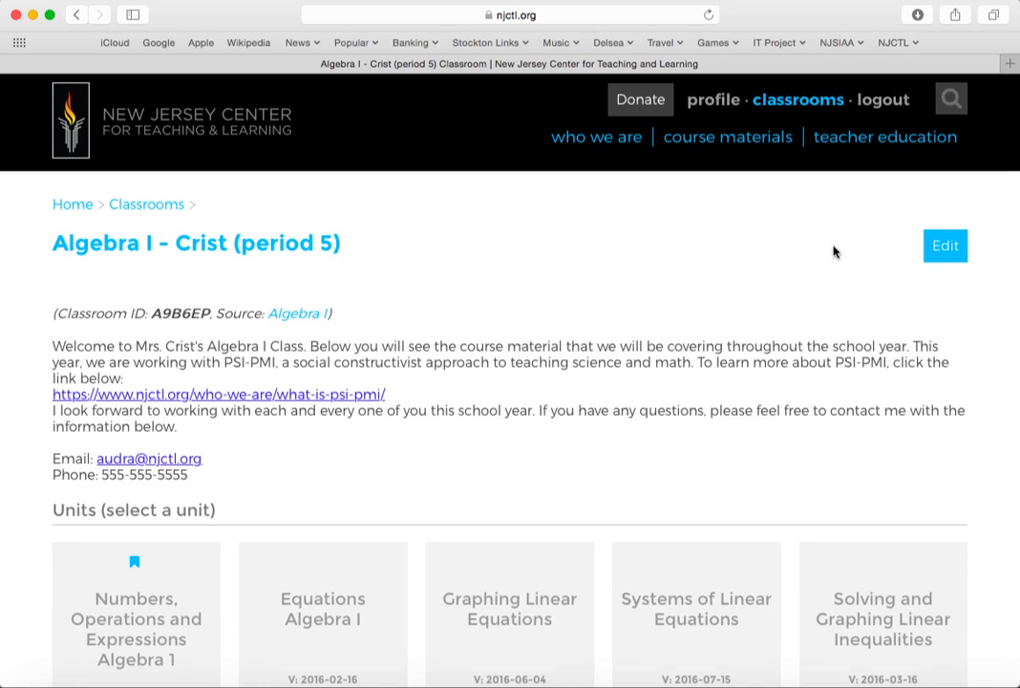
Step: Return to the list of all classrooms
click(151, 205)
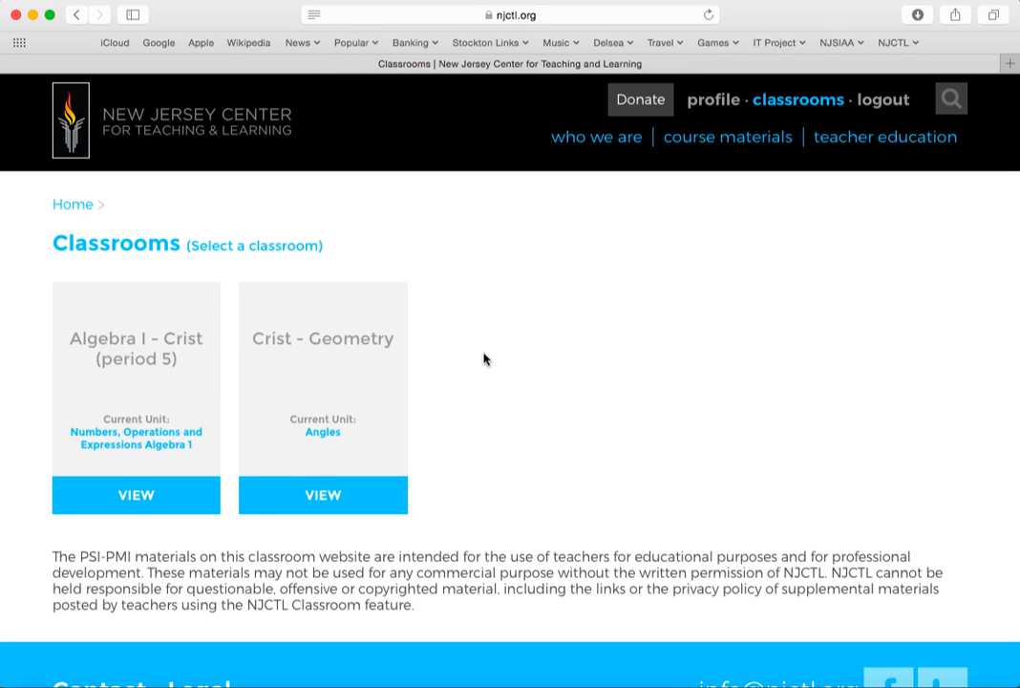